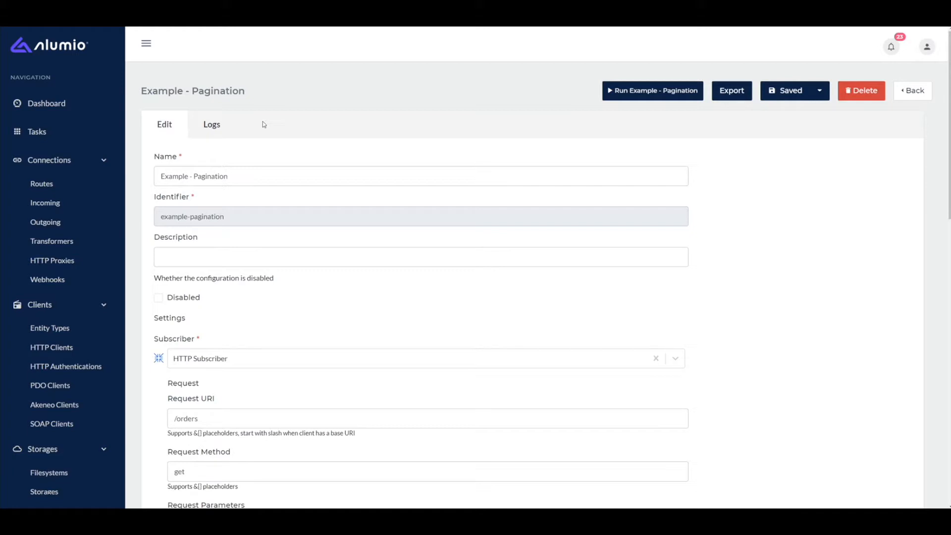
- Run the Example - Pagination configuration and refresh its list of new tasks
scroll(282, 153, down, 2)
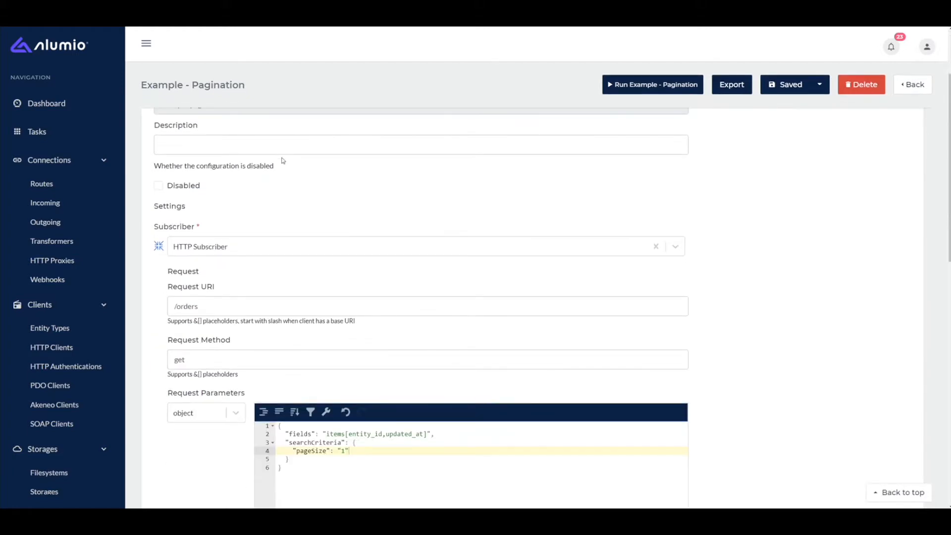
scroll(281, 177, down, 1)
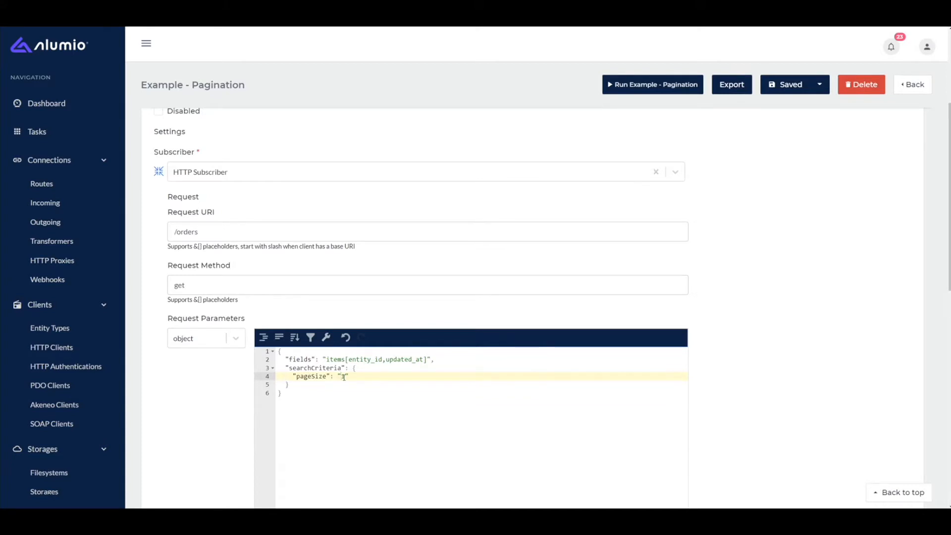
click(650, 88)
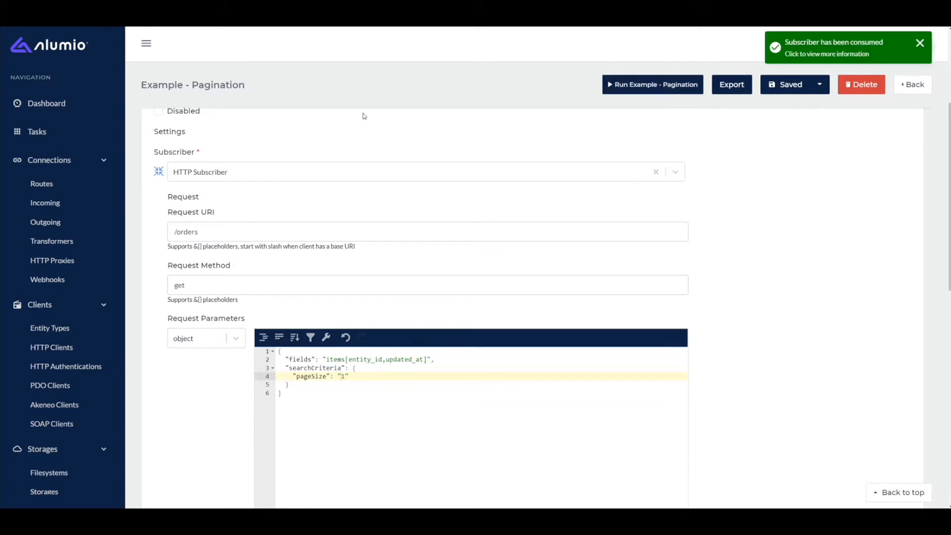
click(828, 48)
click(832, 90)
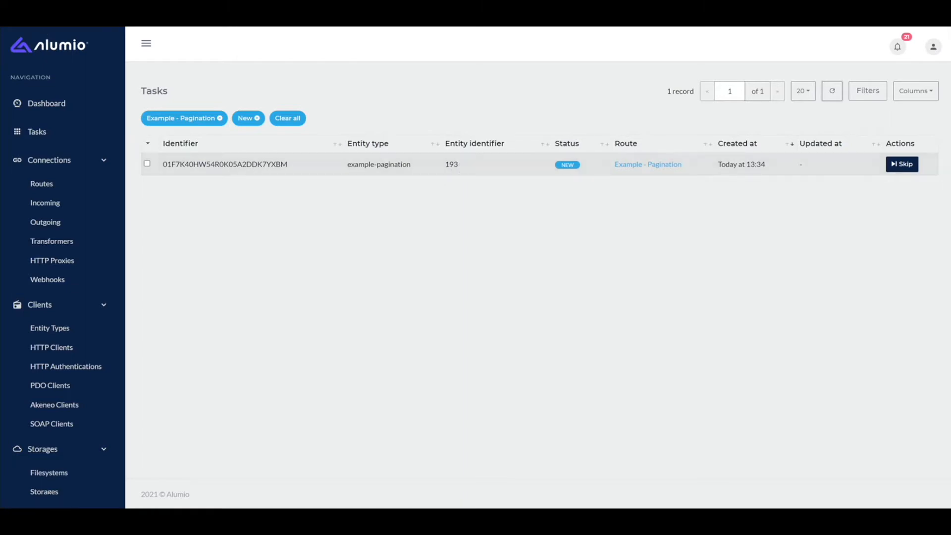
- Run Example - Pagination a second time and reload the task list to check the created tasks
click(307, 19)
click(631, 90)
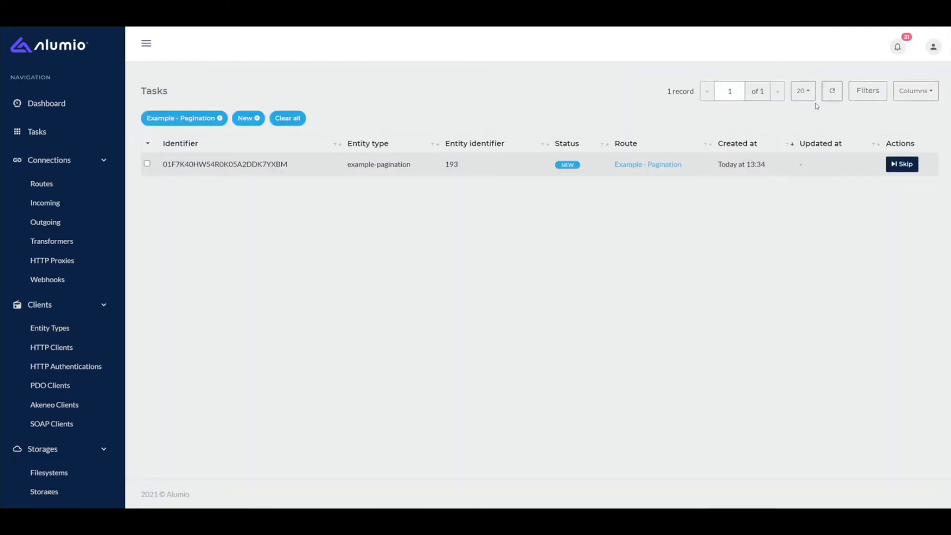
click(827, 98)
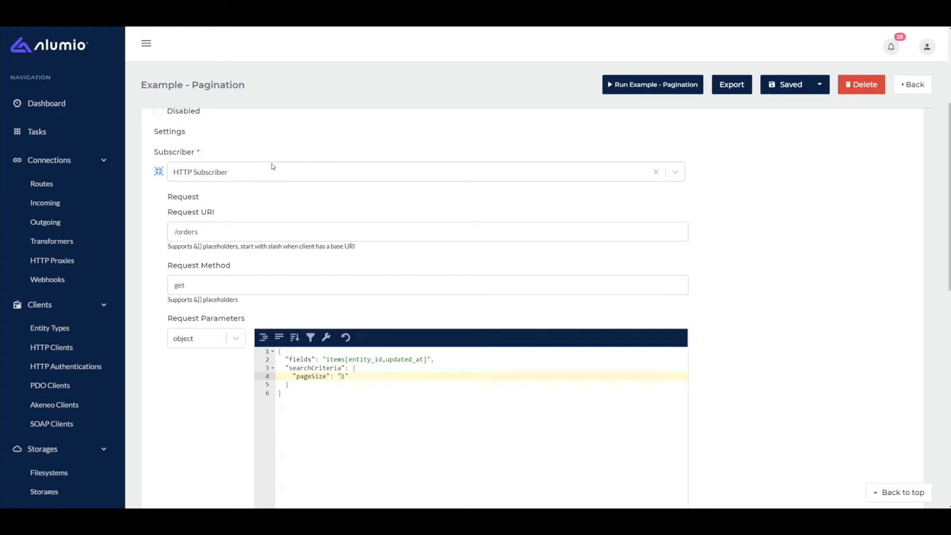
- Extend the request parameters' searchCriteria with ascending updated_at sorting and filterGroups using &{mutation_date} and &{tracker_state_identities}, keeping pageSize 1
scroll(273, 164, down, 2)
scroll(270, 163, down, 4)
scroll(295, 208, up, 3)
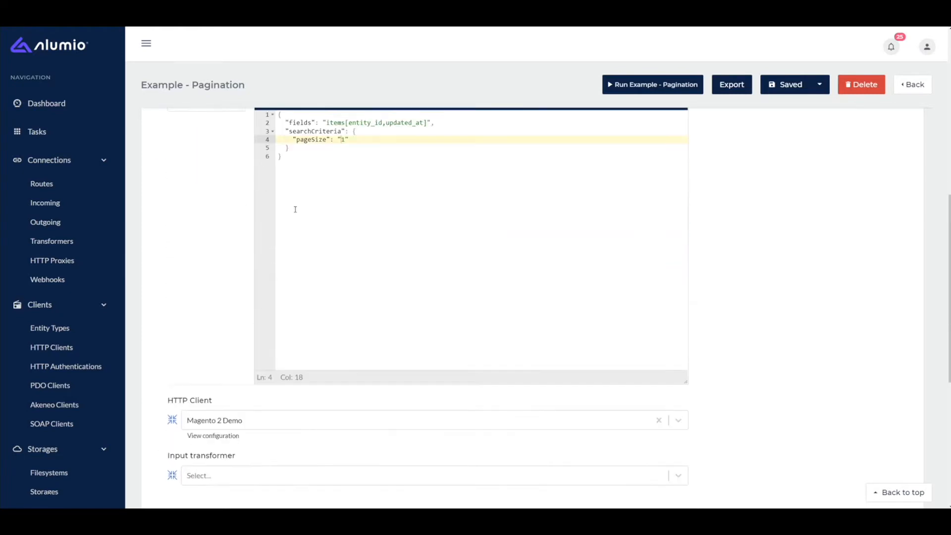
scroll(286, 186, up, 1)
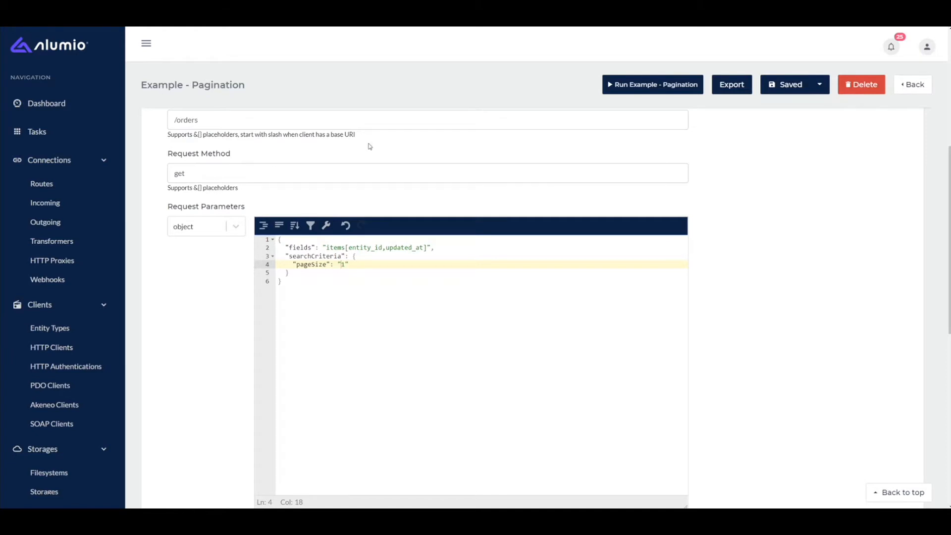
click(362, 264)
key(ctrl+v)
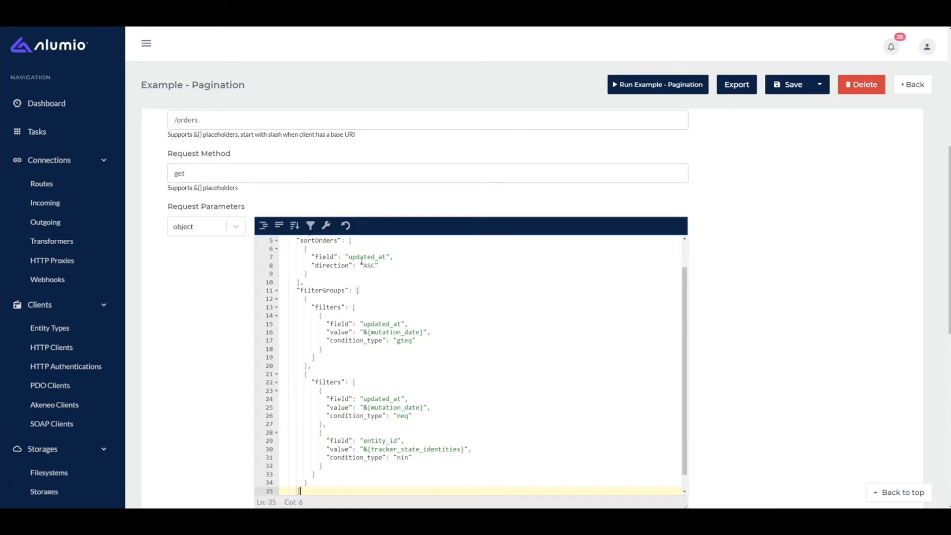
- Review the updated_at and entity_id filters and their mutation_date and tracker_state_identities placeholders in the request parameters
scroll(367, 268, down, 3)
scroll(297, 213, up, 2)
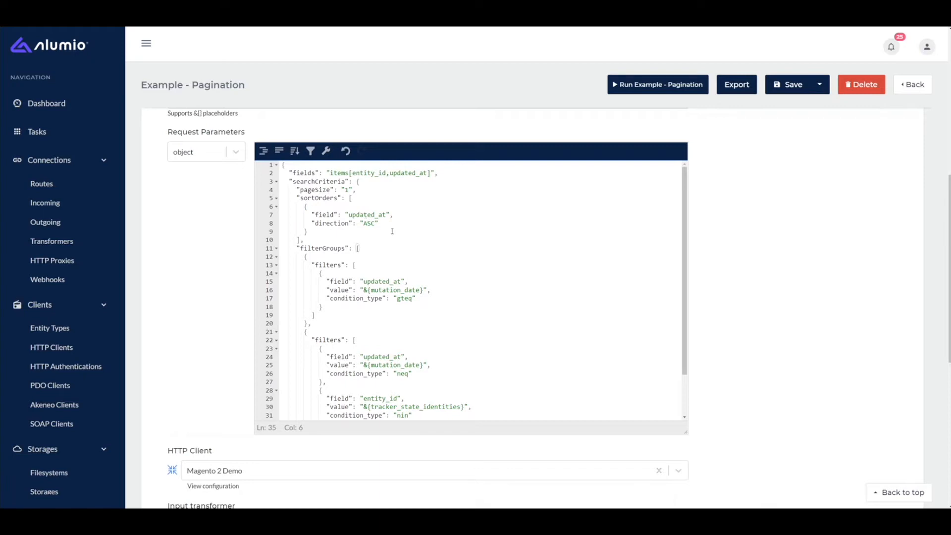
double_click(364, 283)
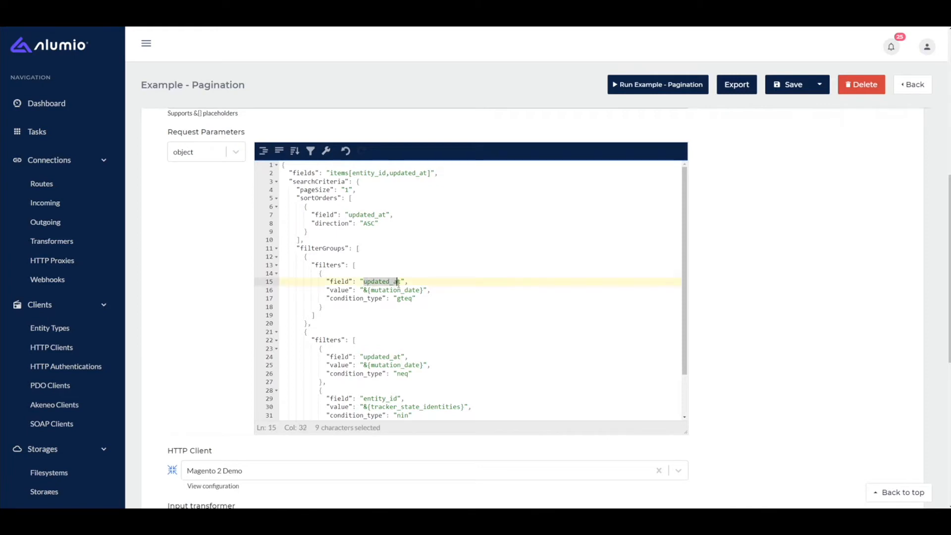
drag(364, 289, 422, 290)
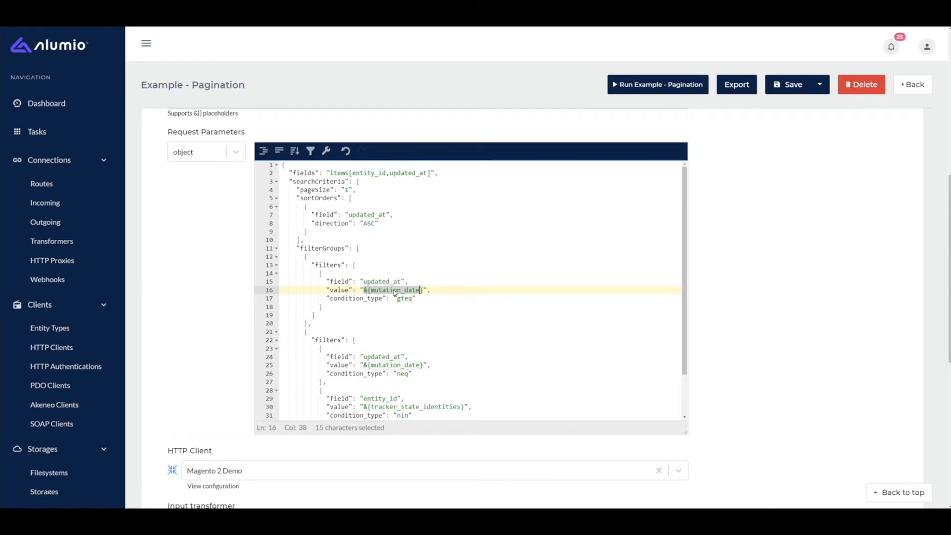
scroll(353, 300, down, 2)
drag(363, 317, 415, 317)
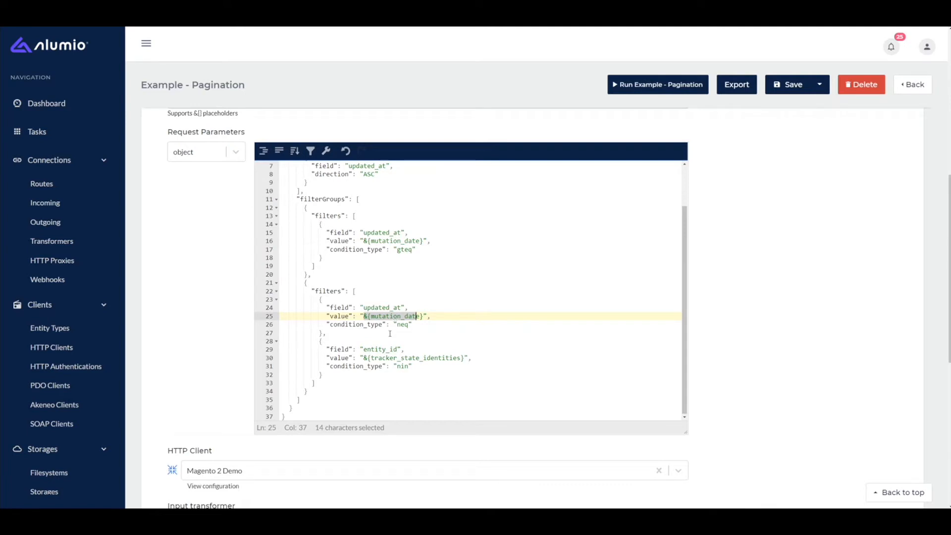
drag(366, 359, 441, 354)
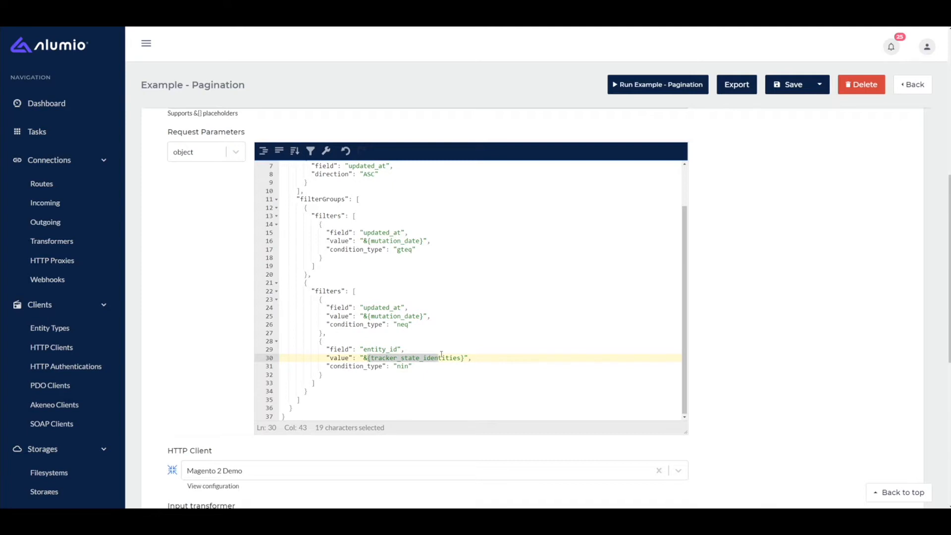
- Set the input transformer to Chain and add a Load Identity Tracker From Storage transformer inside it
scroll(197, 306, down, 5)
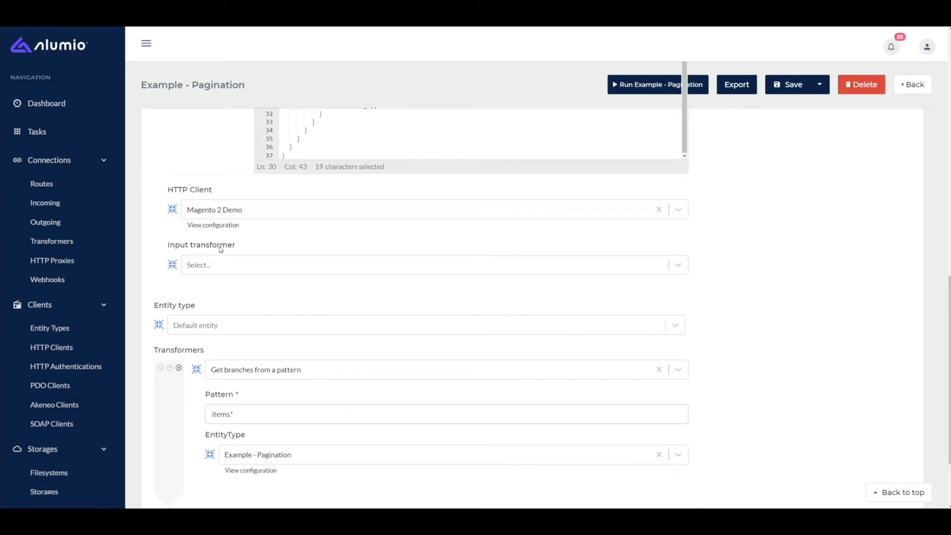
click(230, 265)
text(chain)
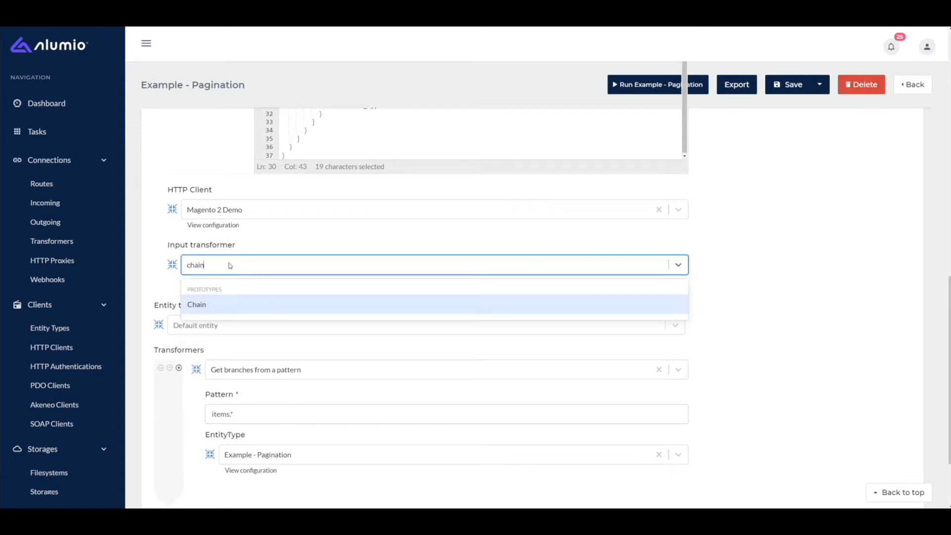
key(Return)
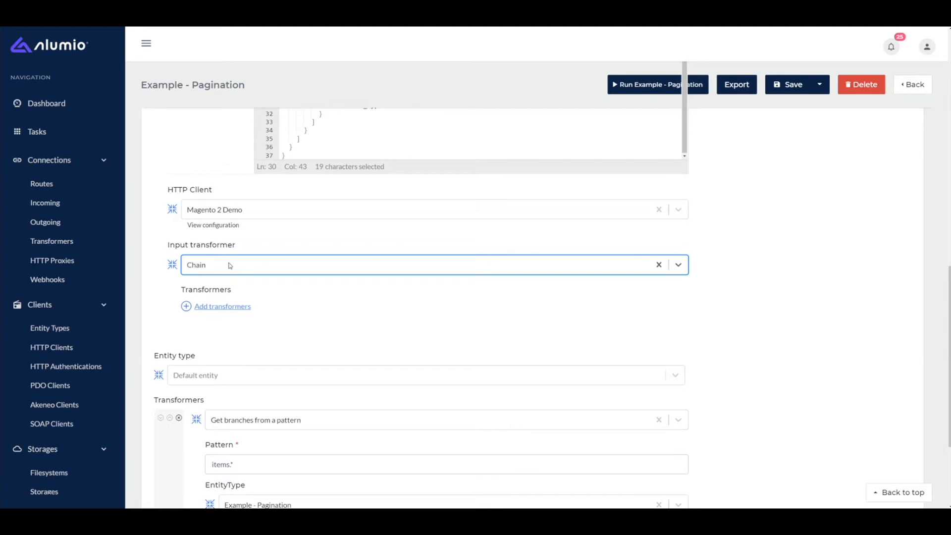
click(223, 306)
click(276, 310)
text(load)
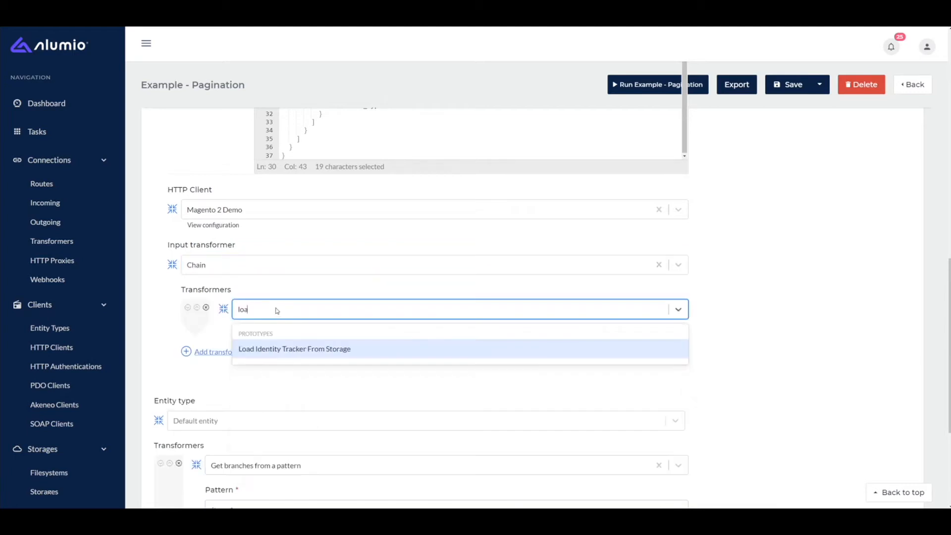
key(Return)
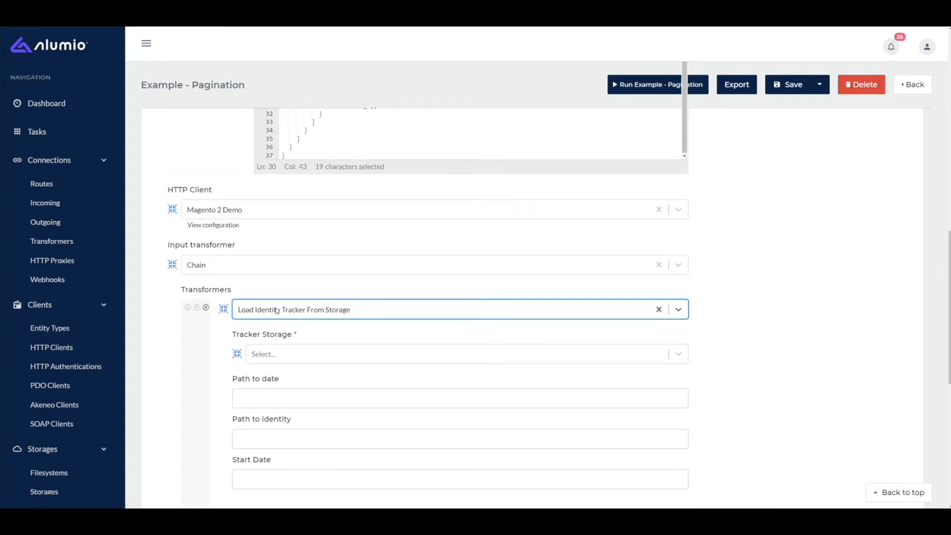
- Set the identity tracker's storage to Example - Pagination and its path to date to mutation_date
scroll(251, 307, down, 1)
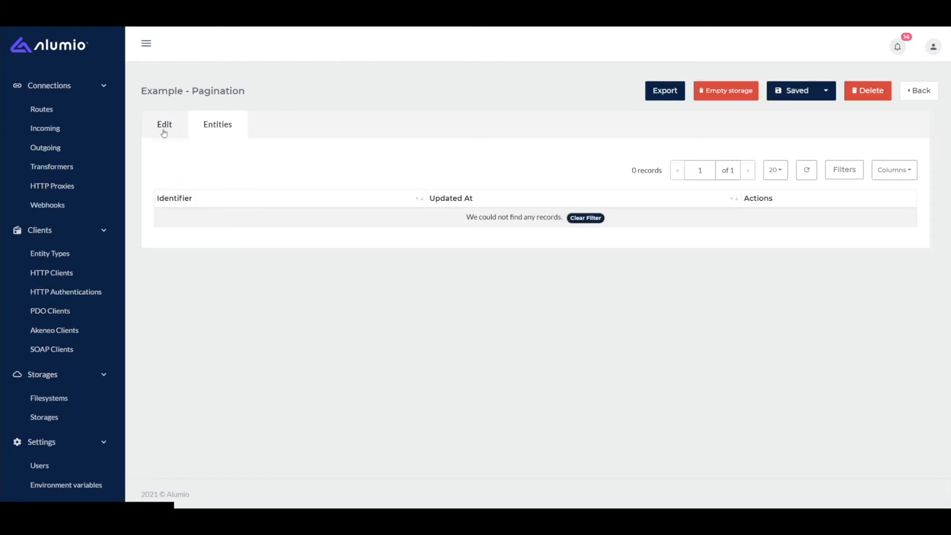
click(163, 130)
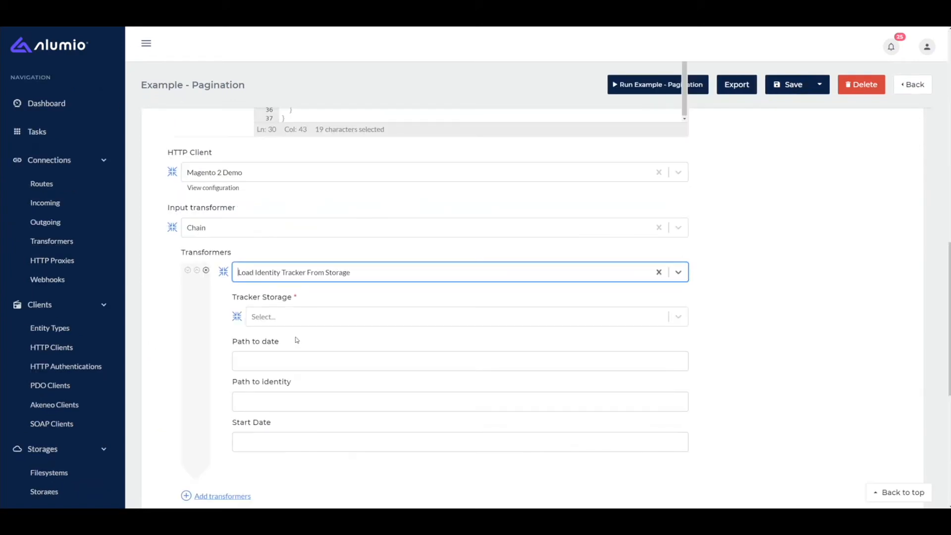
click(288, 325)
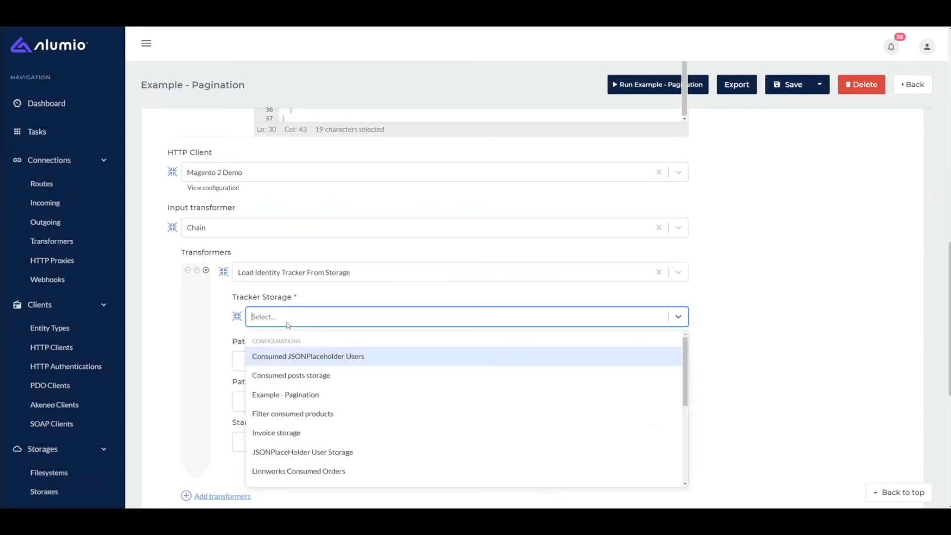
text(e)
click(301, 393)
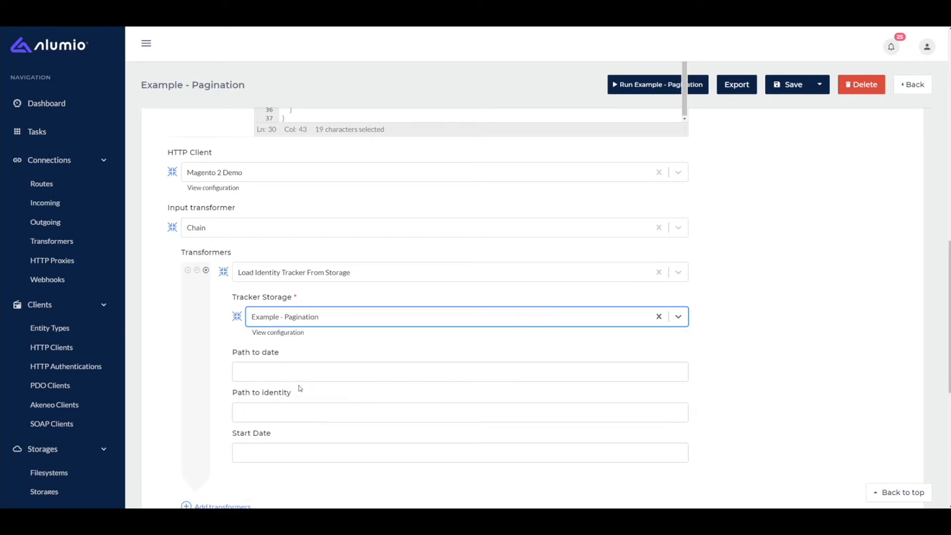
click(262, 369)
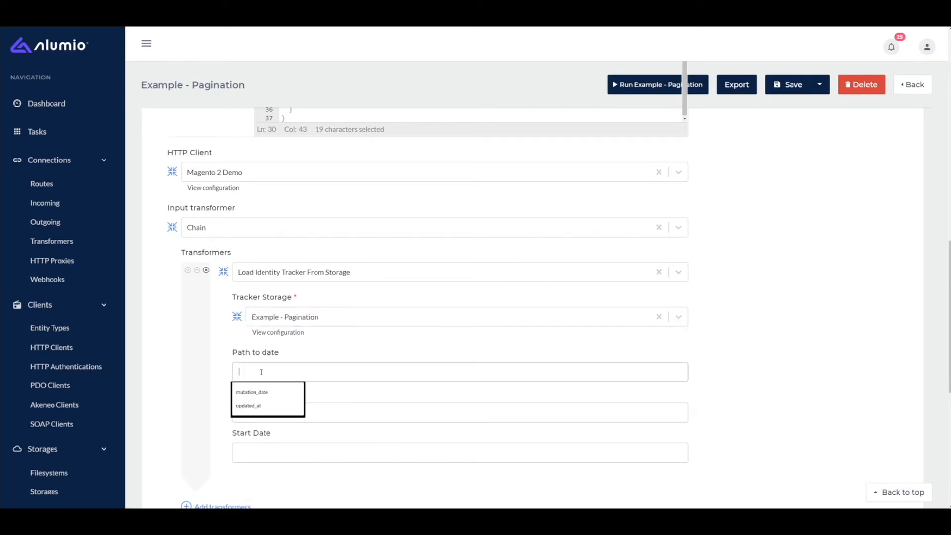
click(265, 390)
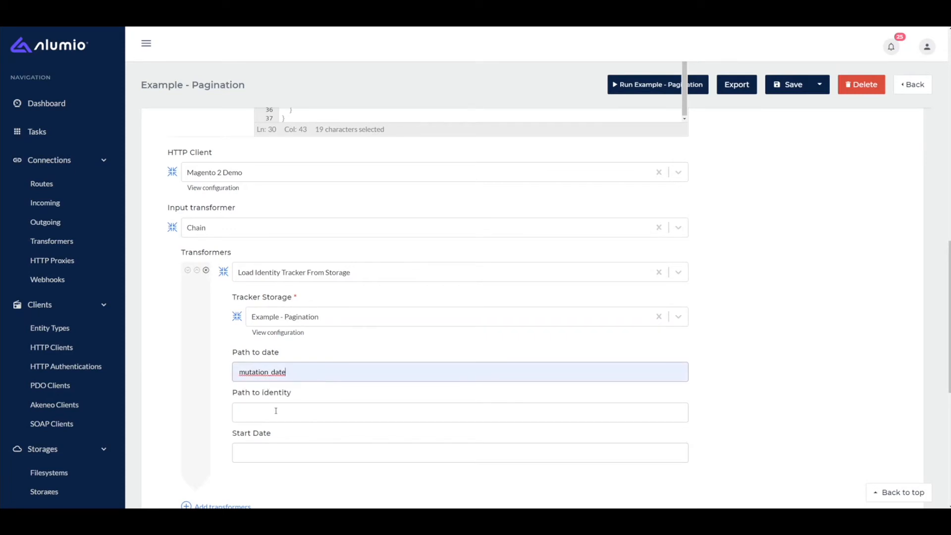
- Copy the name tracker_state_identities from the entity_id filter's value in the request parameters
scroll(276, 404, down, 2)
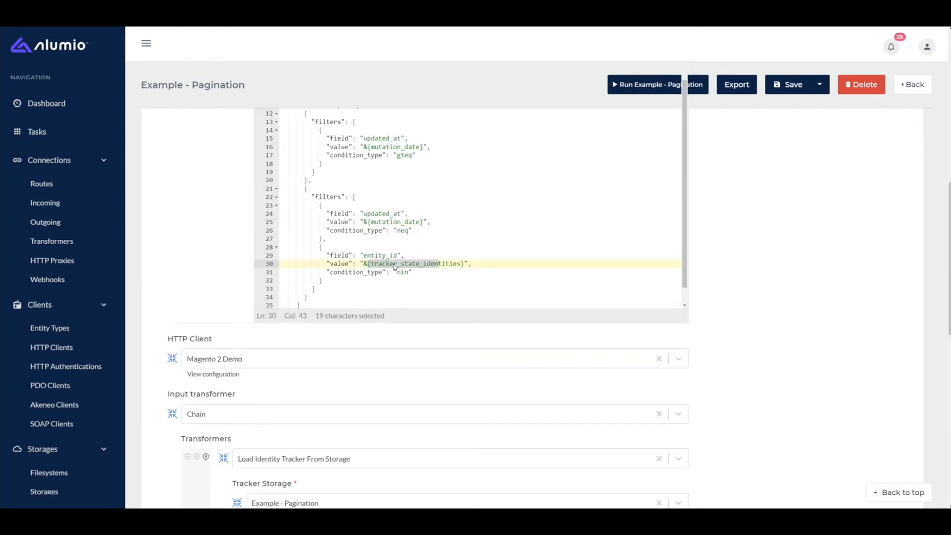
double_click(395, 265)
key(ctrl+c)
- Add a Value mapper transformer to the input transformer chain after the identity tracker
scroll(395, 264, down, 5)
click(224, 435)
scroll(230, 436, down, 3)
click(263, 289)
text(vaul)
key(BackSpace)
key(BackSpace)
text(lue)
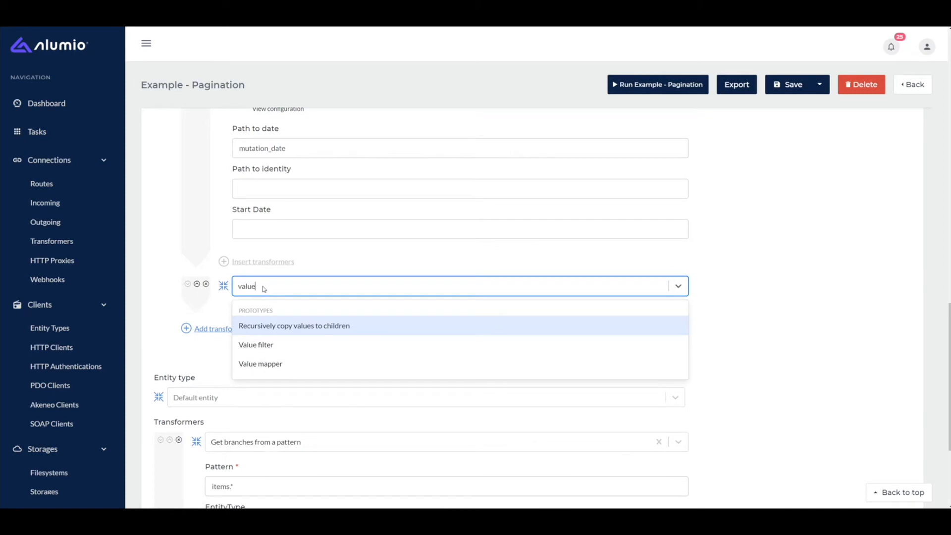
key(Down)
key(Down)
key(Return)
- Give the value mapper a Key accessor with the key tracker_state_identities
click(271, 330)
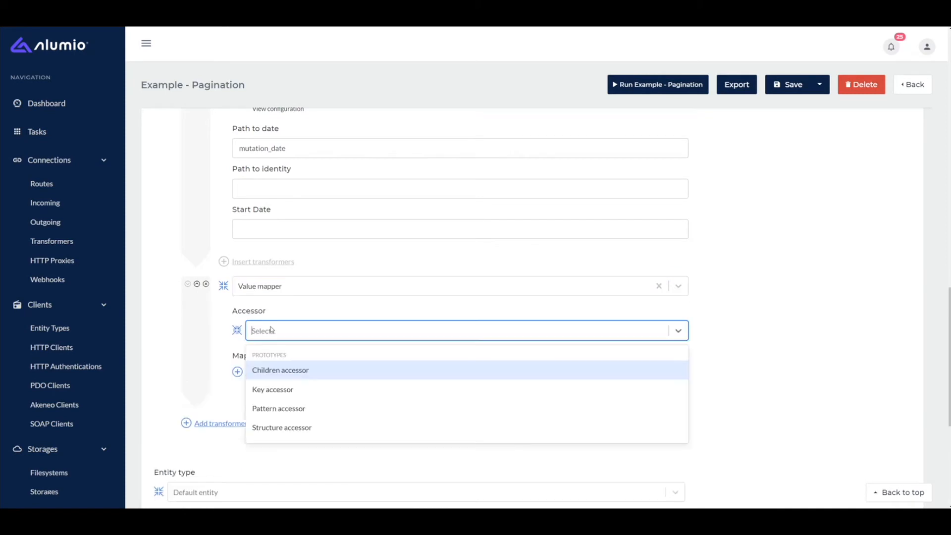
click(271, 390)
click(272, 412)
click(300, 418)
key(ctrl+v)
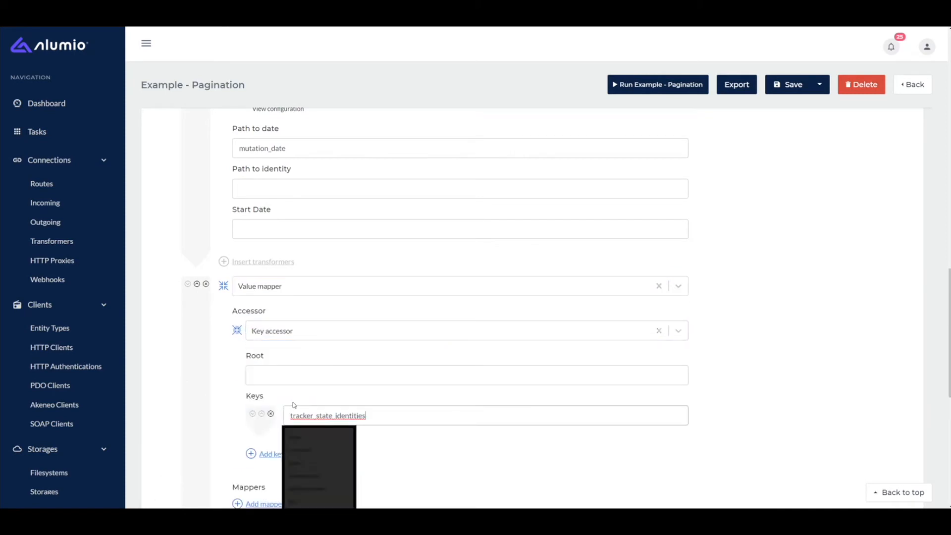
- Add a List: Implode to string mapper to the value mapper with a comma as glue
scroll(304, 402, down, 1)
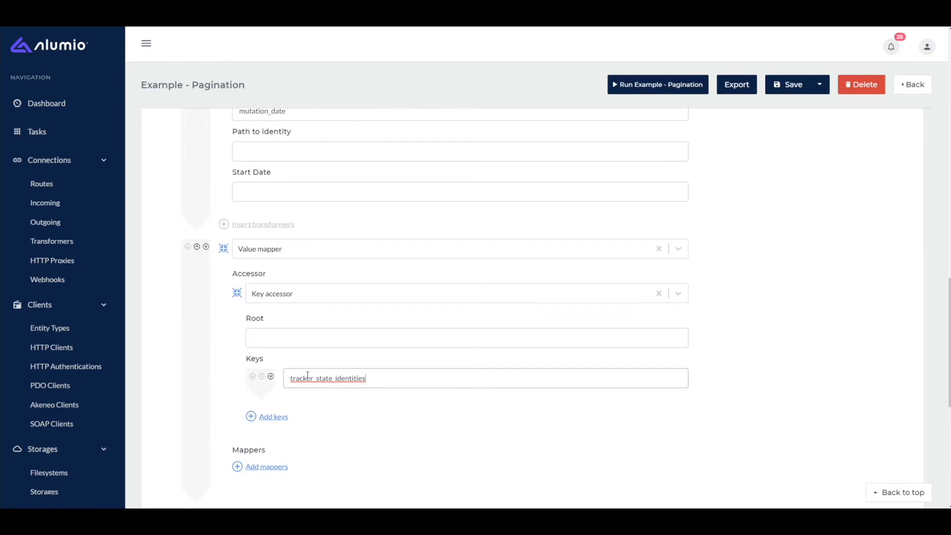
scroll(308, 375, down, 2)
click(266, 392)
click(294, 393)
text(impl)
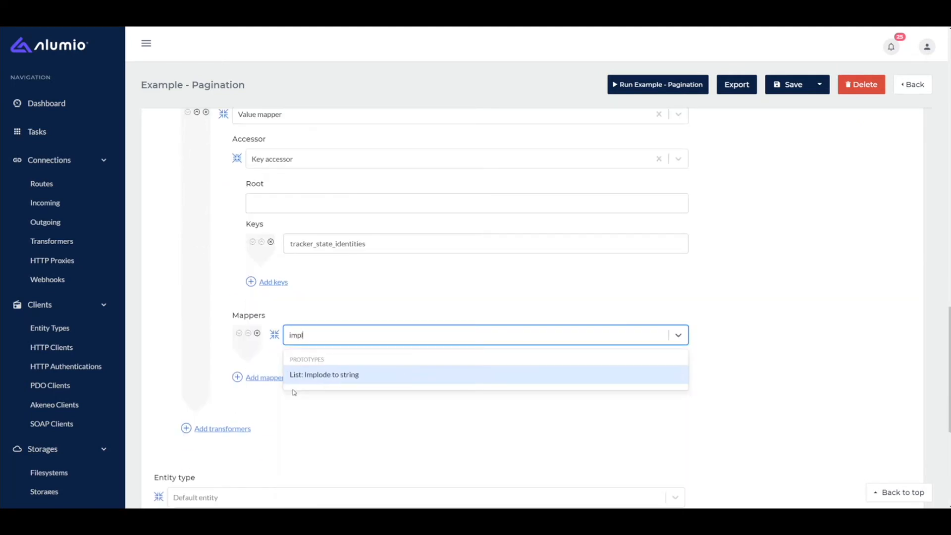
key(Return)
click(295, 382)
text(,)
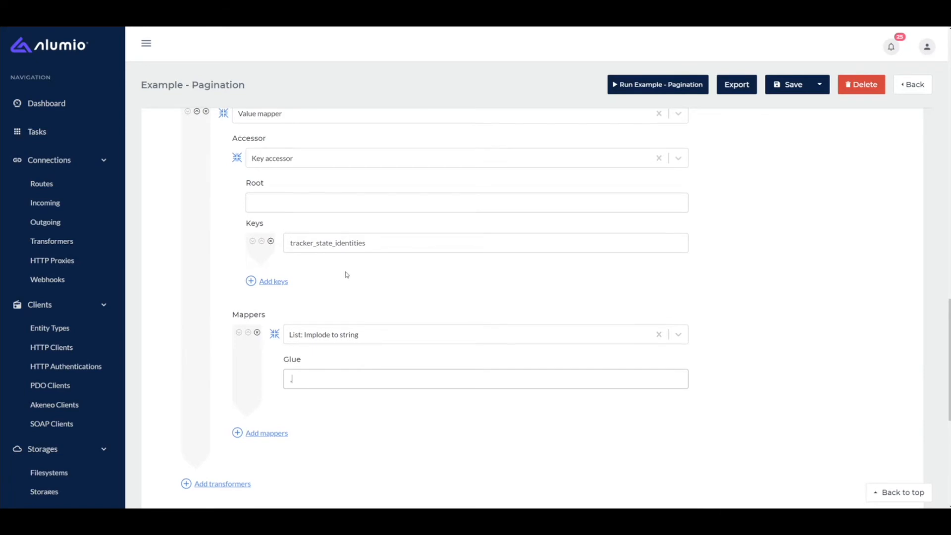
- Add a "Data, transform data using mappers and conditions" transformer after the Get branches from a pattern transformer
scroll(323, 295, down, 5)
scroll(323, 295, down, 1)
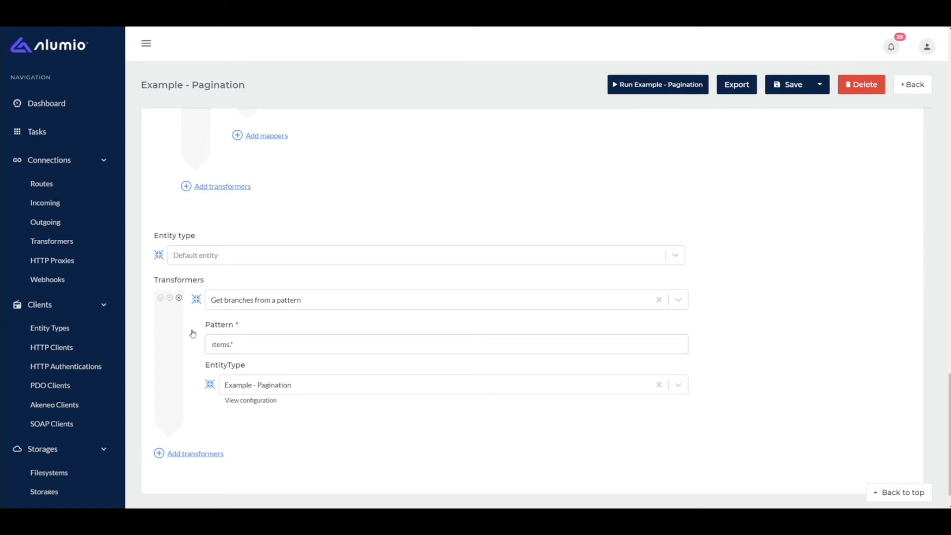
click(187, 453)
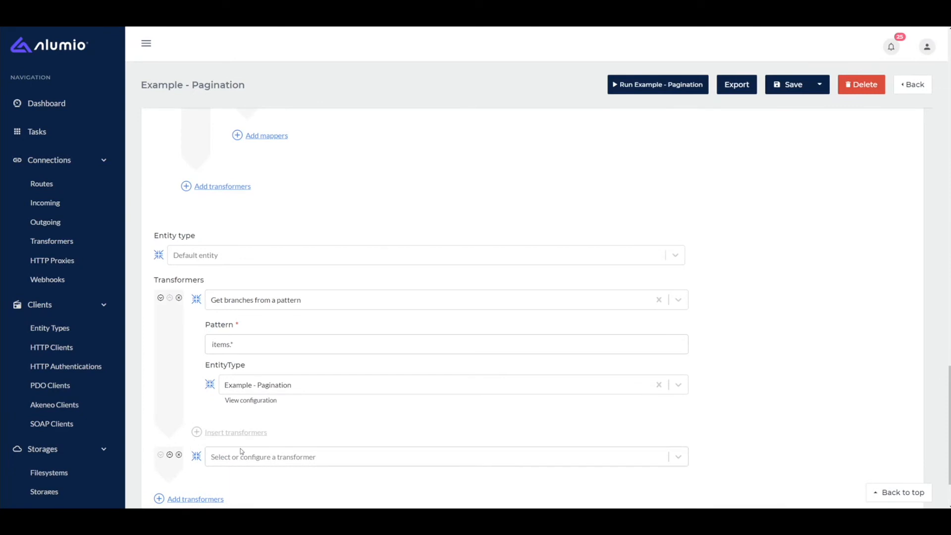
click(241, 457)
text(data,)
key(Return)
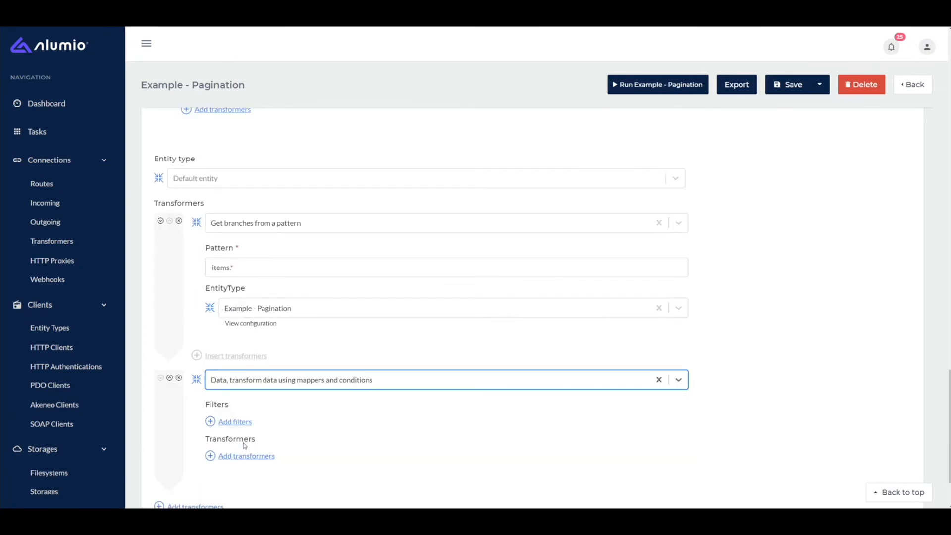
- Add a Save Identity Tracker Into Storage transformer inside the data transformer, with Example - Pagination as its tracker storage
scroll(244, 446, down, 1)
click(239, 420)
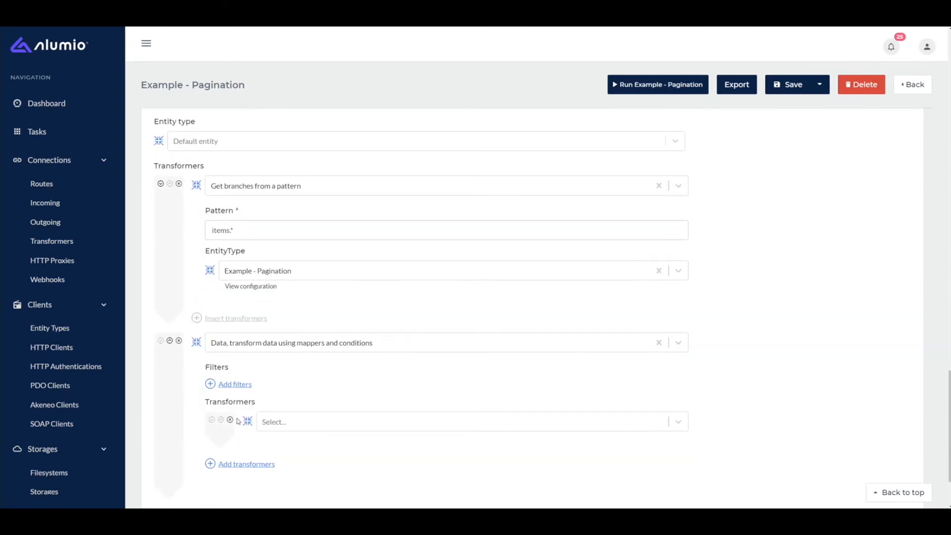
click(269, 424)
text(save)
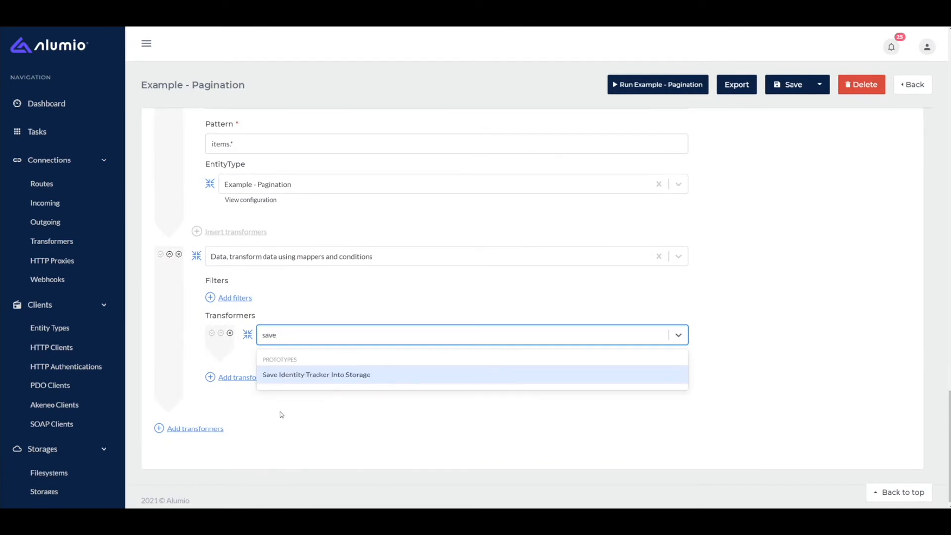
key(Return)
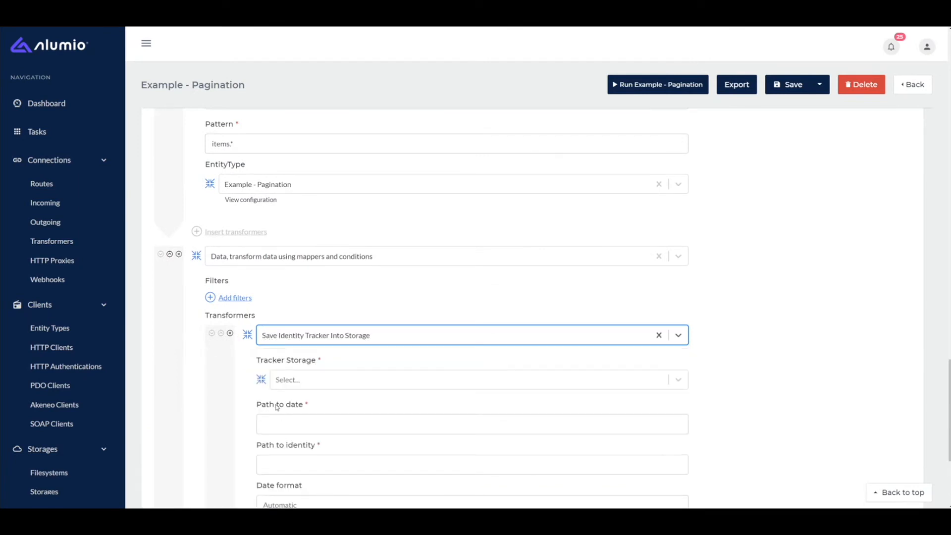
click(290, 382)
click(295, 413)
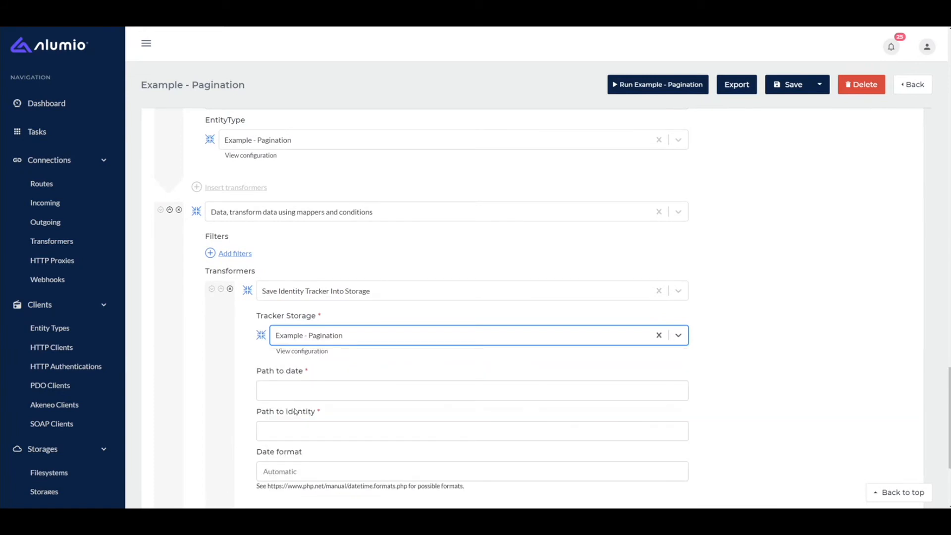
- Set the path to date to updated_at and the path to identity to entity_id, and save the configuration
scroll(266, 375, down, 1)
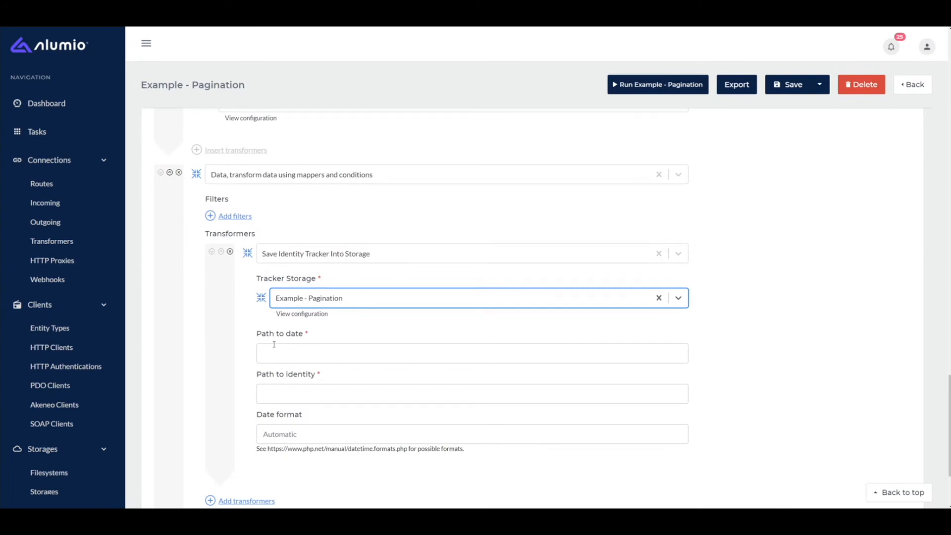
click(272, 353)
text(upd)
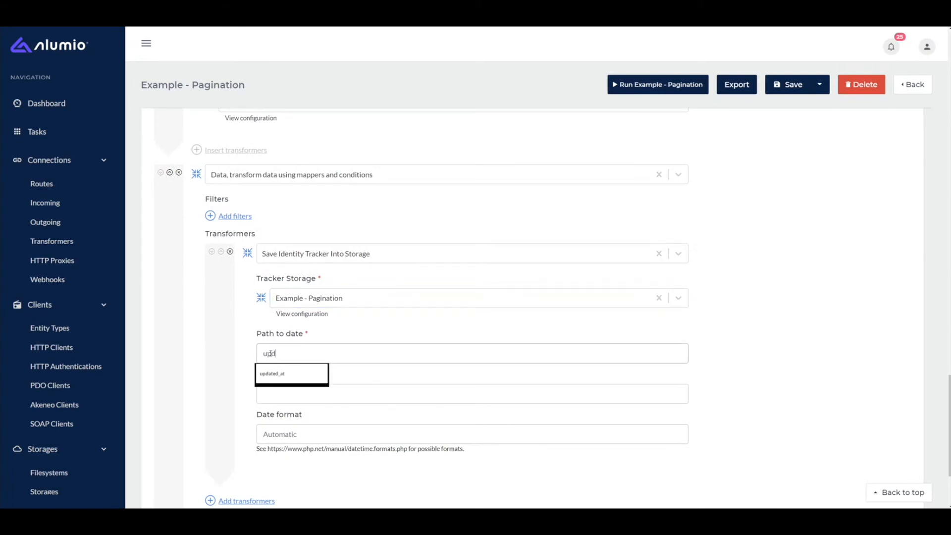
text(ated_at)
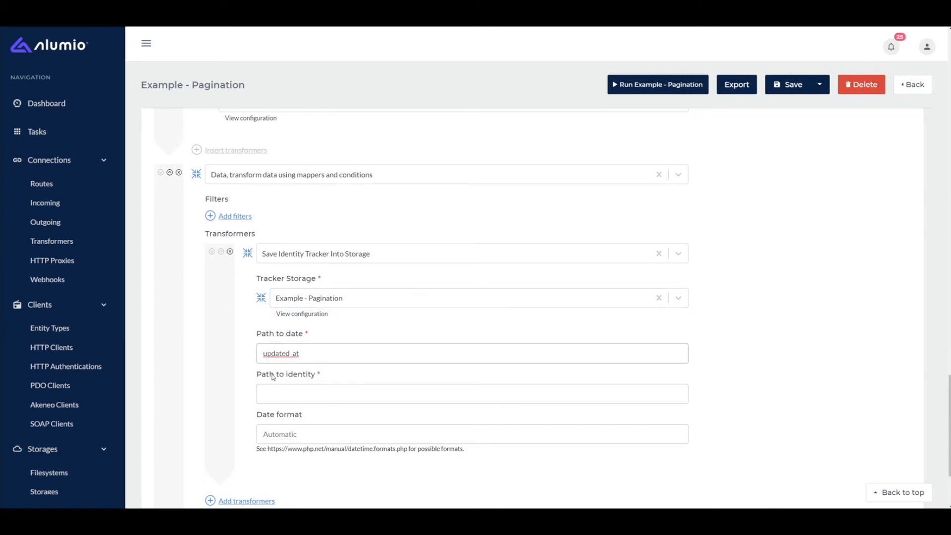
click(298, 387)
text(e)
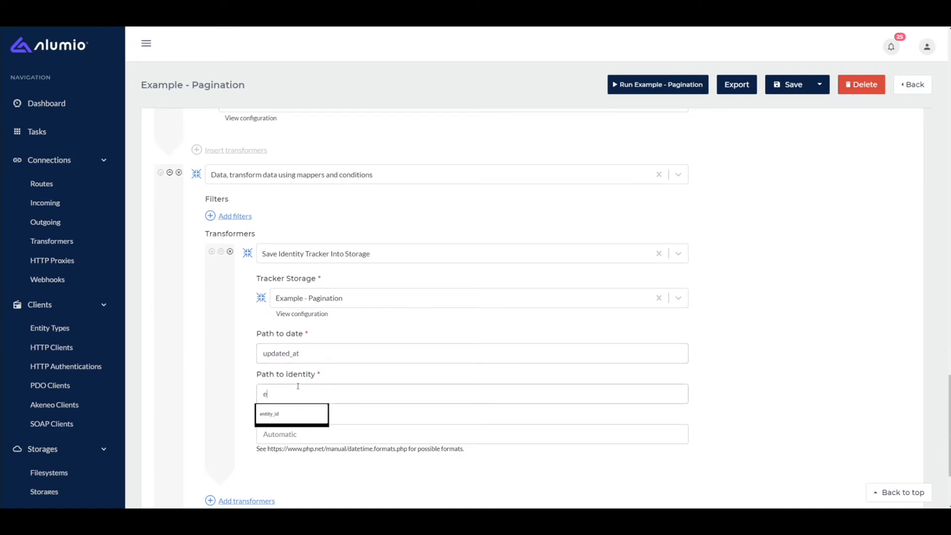
text(ntity_id)
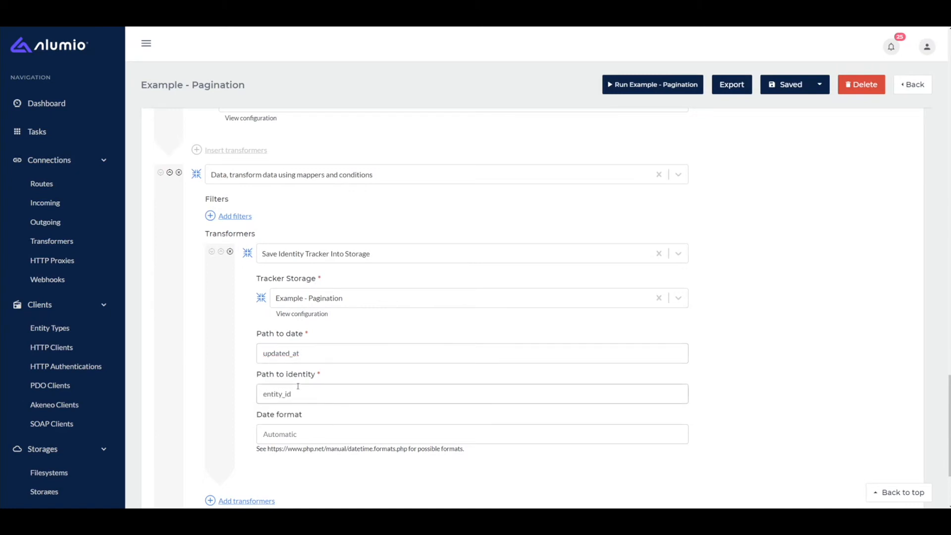
scroll(295, 382, down, 1)
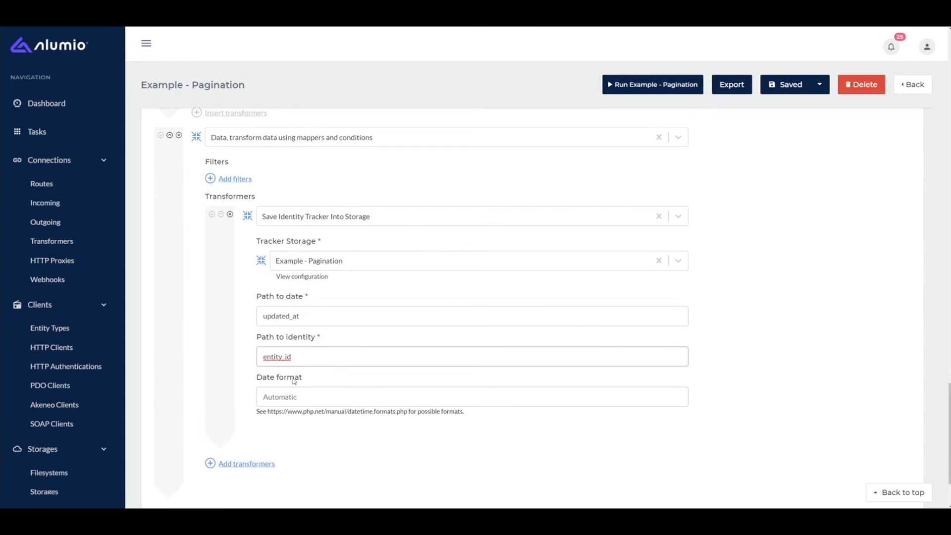
click(788, 85)
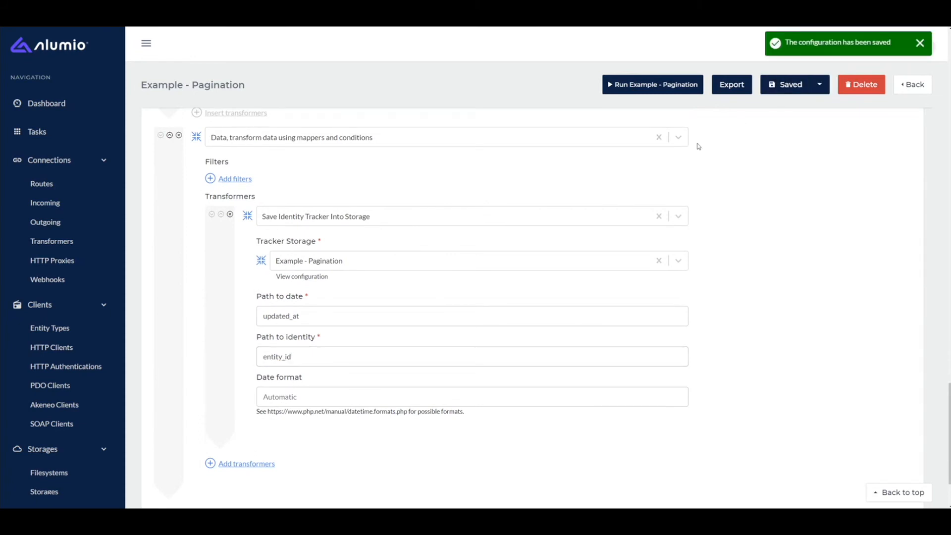
- Run the Example - Pagination subscriber several times, refreshing the filtered task list between runs to check the new tasks
click(646, 87)
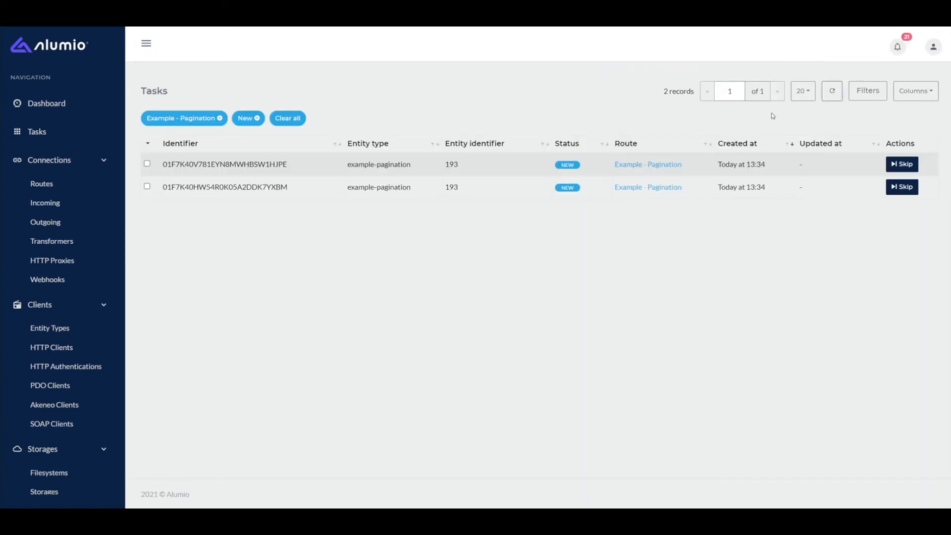
click(832, 90)
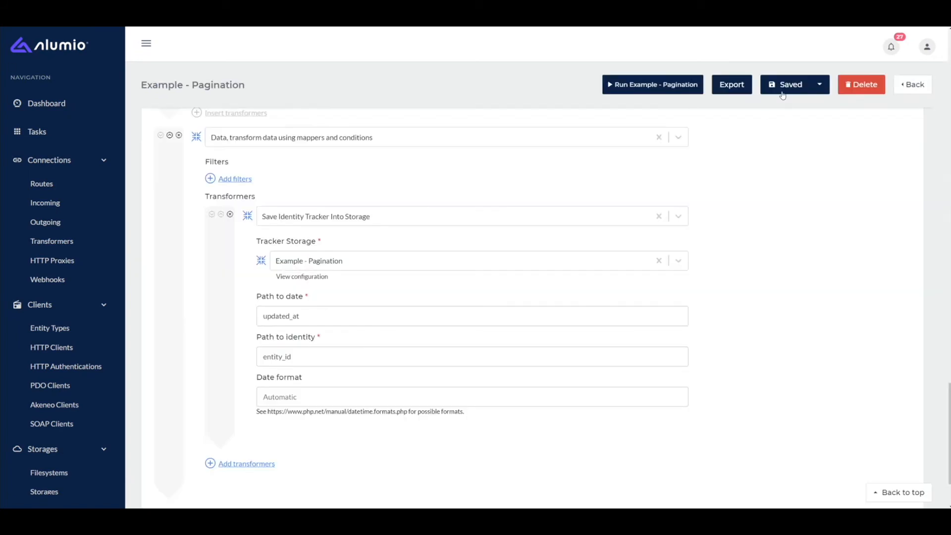
click(643, 85)
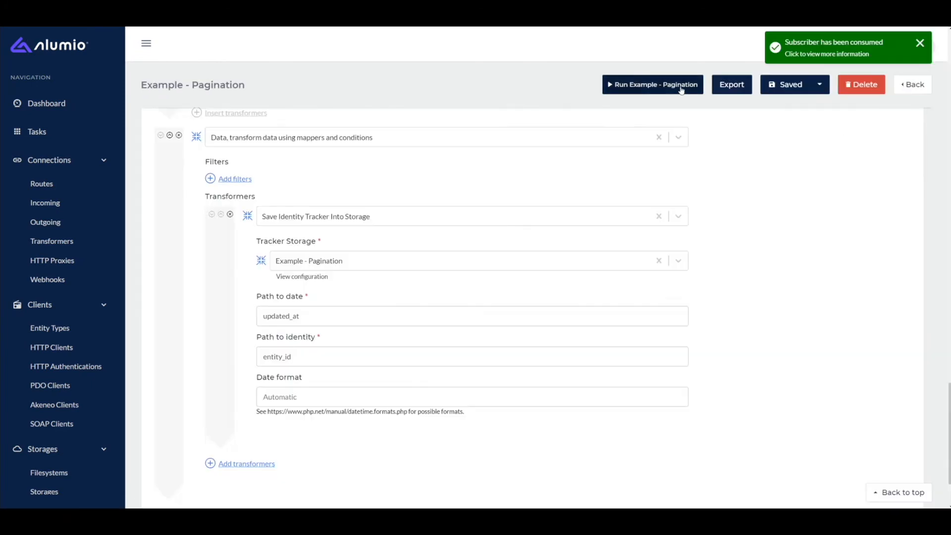
click(683, 86)
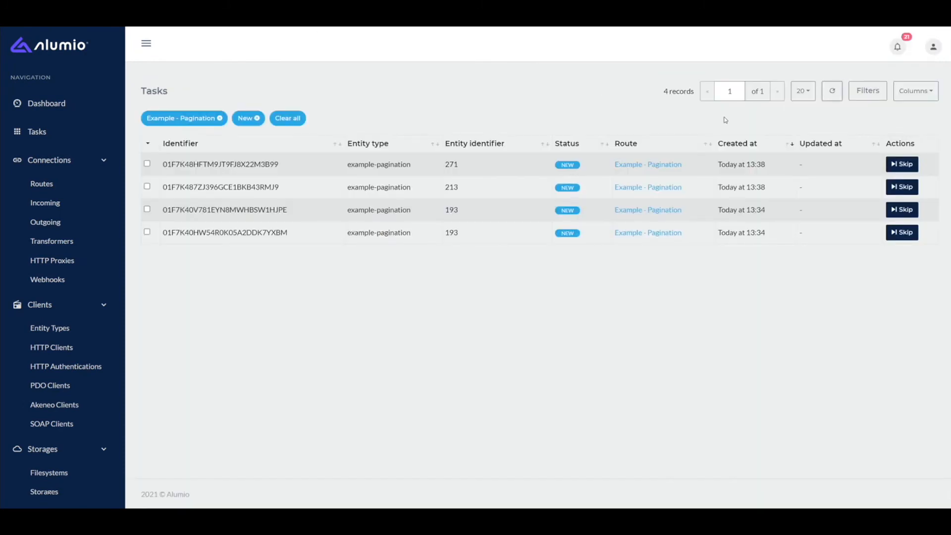
click(832, 90)
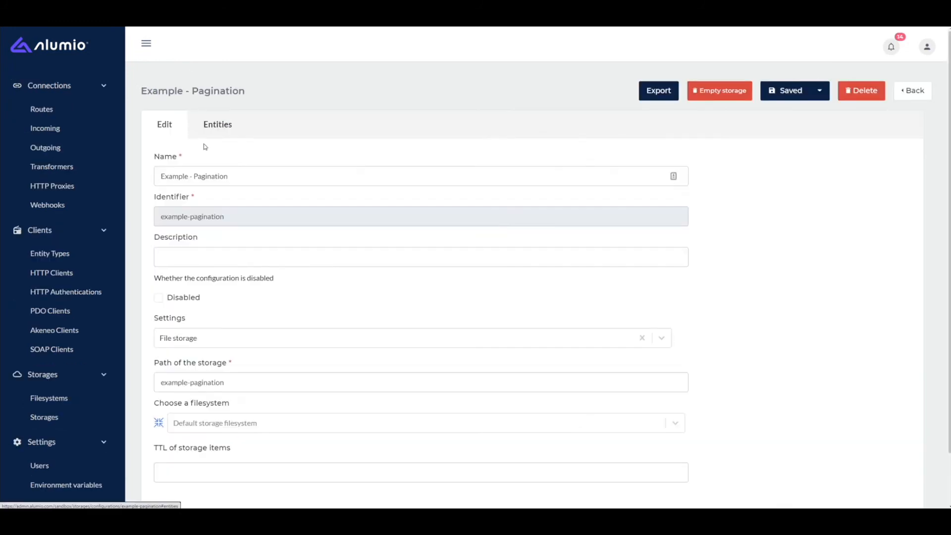
- Refresh the stored entities of the Example - Pagination storage and examine the value saved in the date entity
click(210, 134)
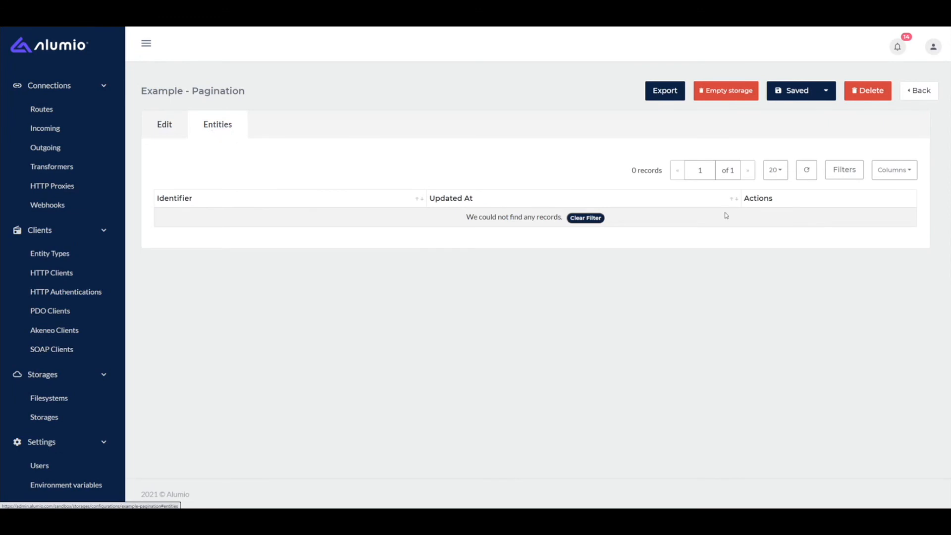
click(807, 170)
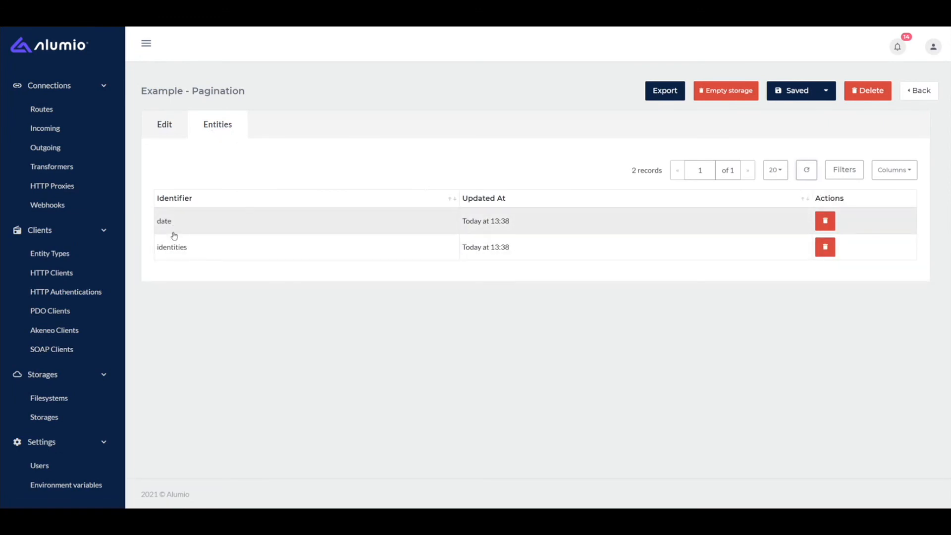
click(174, 229)
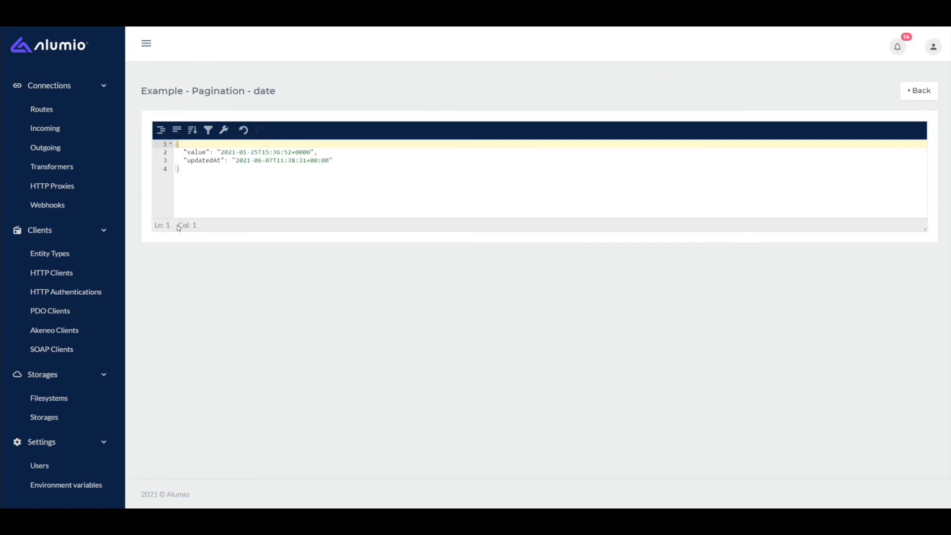
drag(221, 152, 315, 155)
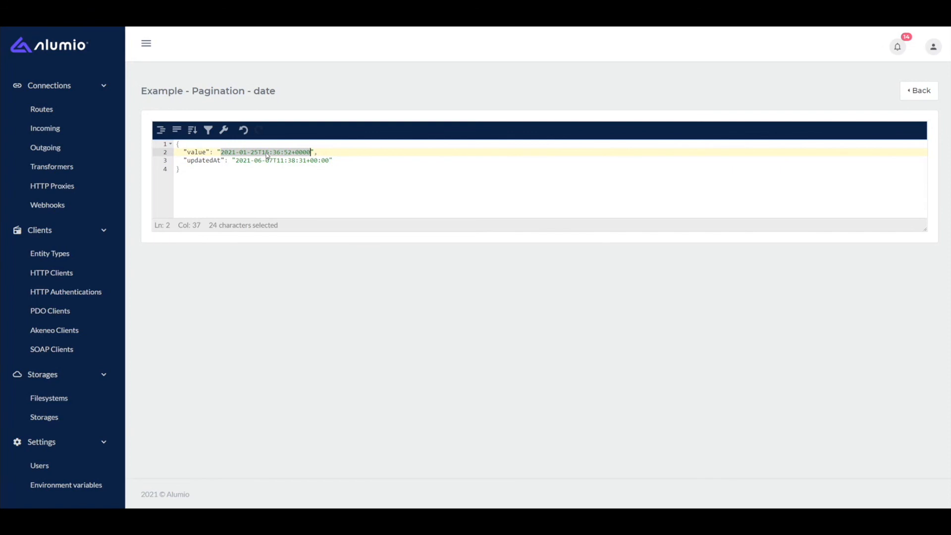
- Return to the storage's entities and examine the value saved in the identities entity
click(922, 91)
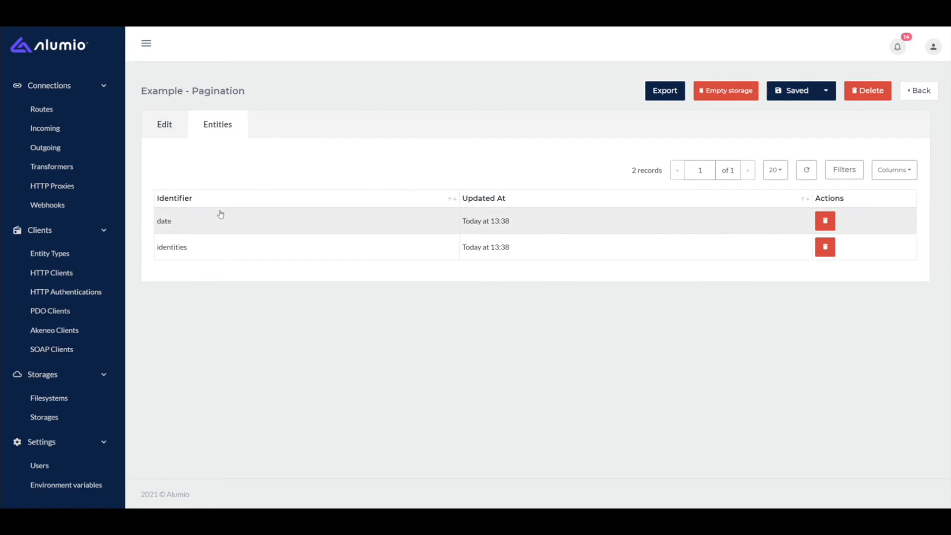
click(185, 248)
double_click(197, 160)
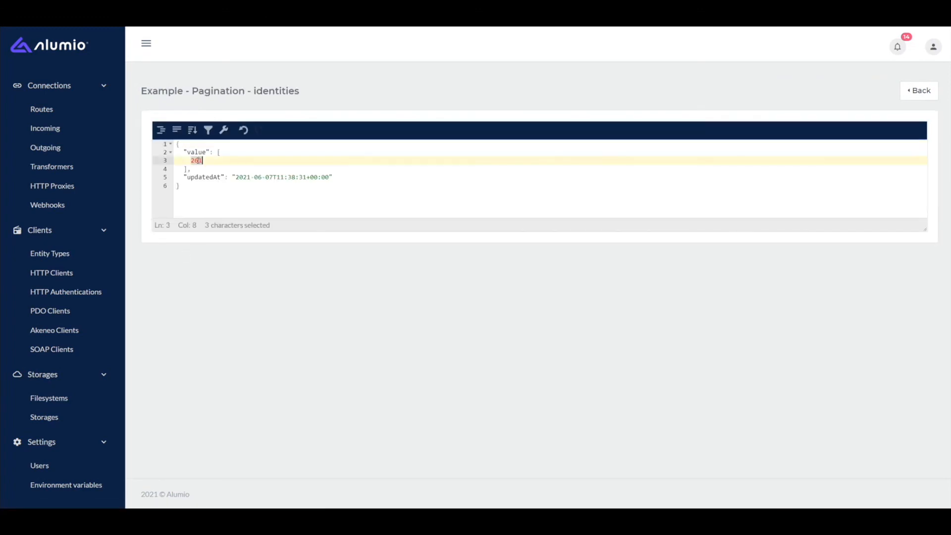